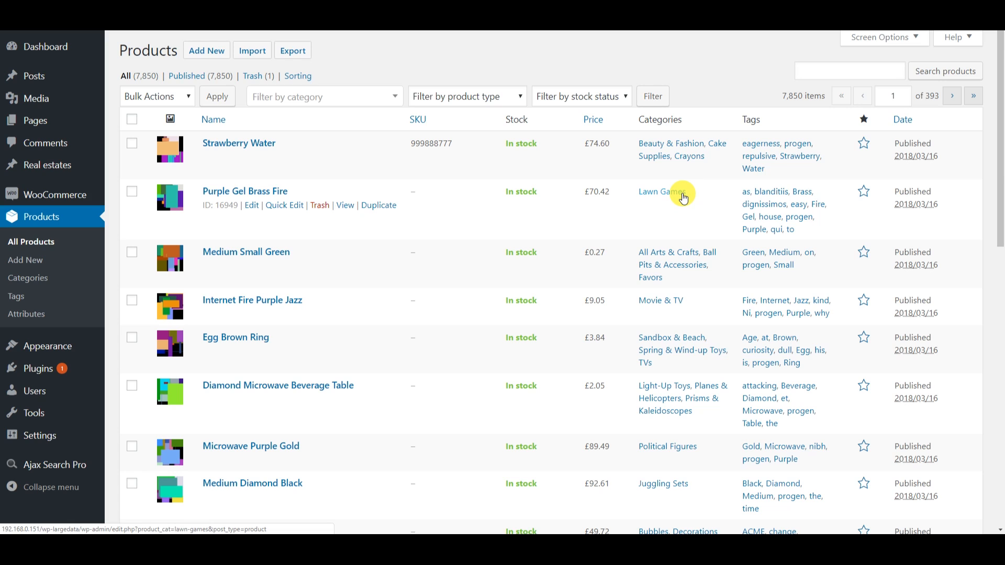
- Go to the Ajax Search Pro index table options and add Products to the post types to index
{"action": "mouse_move", "coordinate": [73, 467]}
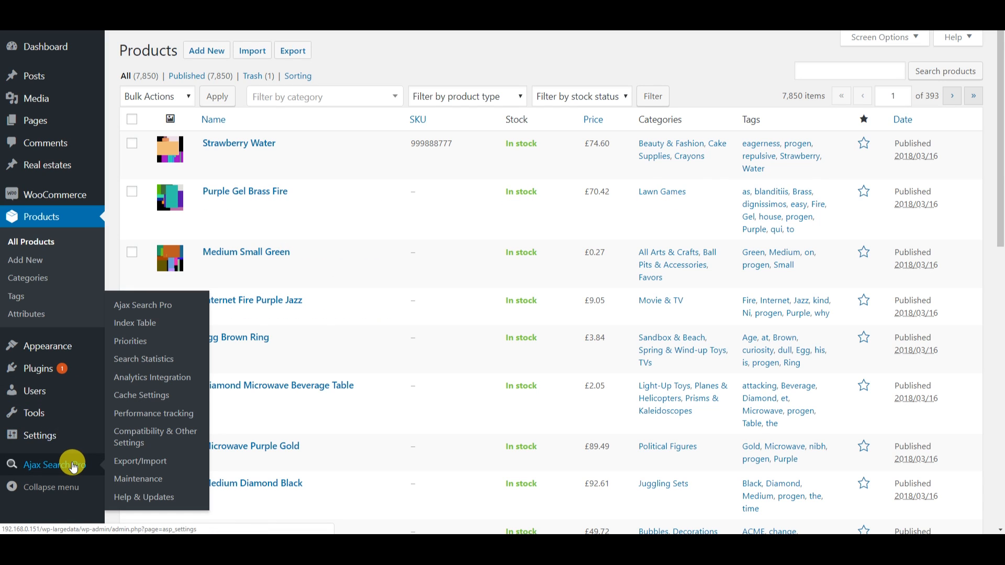
{"action": "left_click", "coordinate": [153, 327]}
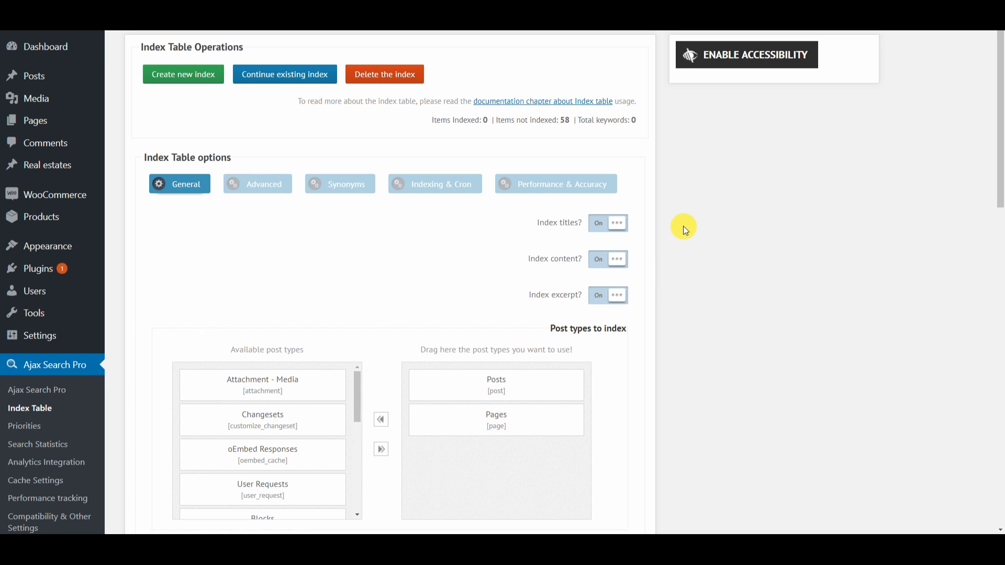
{"action": "scroll", "coordinate": [732, 174], "scroll_direction": "down", "scroll_amount": 2}
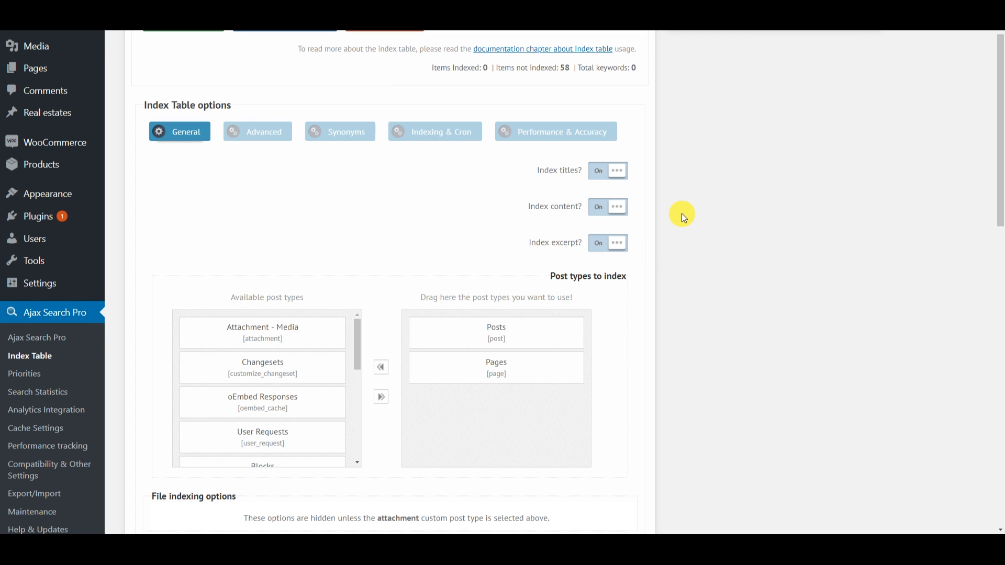
{"action": "scroll", "coordinate": [681, 213], "scroll_direction": "down", "scroll_amount": 2}
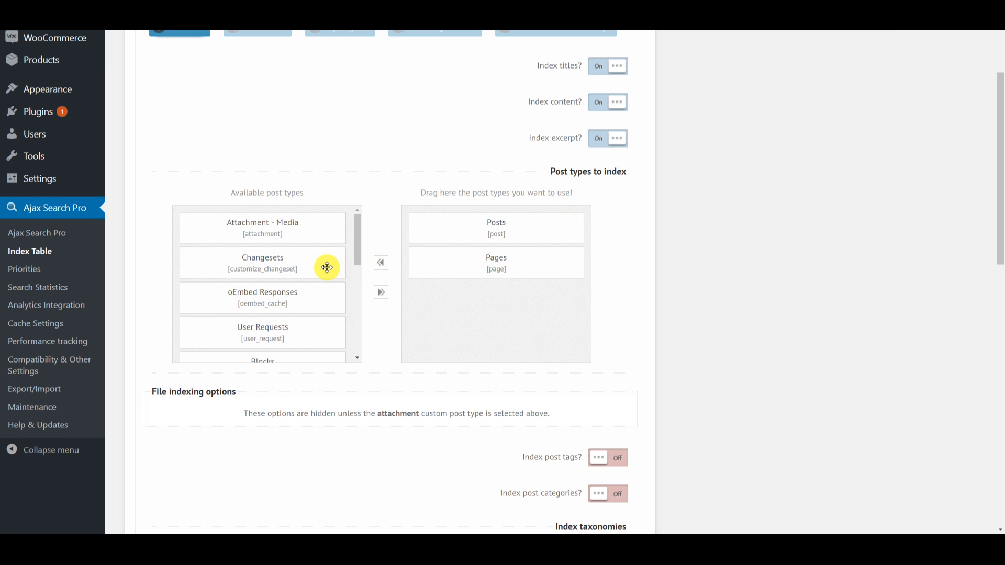
{"action": "scroll", "coordinate": [328, 271], "scroll_direction": "down", "scroll_amount": 2}
{"action": "scroll", "coordinate": [341, 261], "scroll_direction": "down", "scroll_amount": 1}
{"action": "left_click_drag", "start_coordinate": [262, 279], "coordinate": [455, 299]}
- Turn on indexing of post tags and post categories in the index table options
{"action": "scroll", "coordinate": [639, 262], "scroll_direction": "down", "scroll_amount": 4}
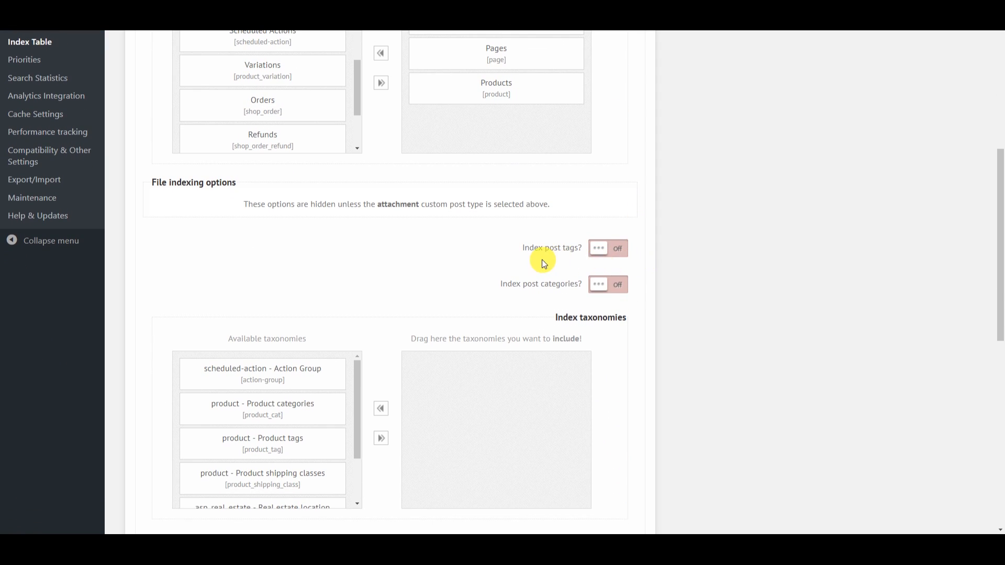
{"action": "left_click", "coordinate": [622, 256]}
{"action": "left_click", "coordinate": [621, 285]}
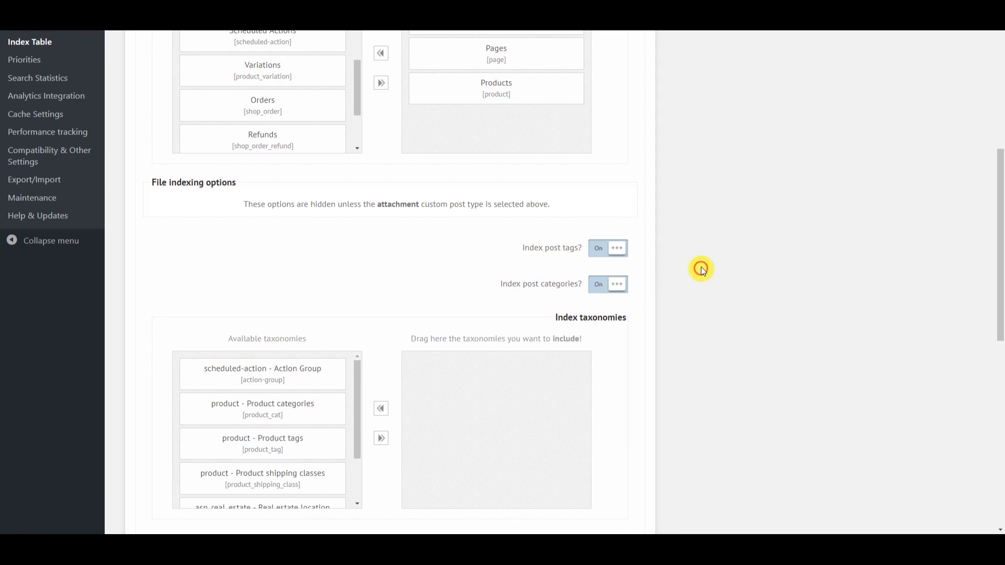
- Add the Product categories and Product tags taxonomies to the indexed taxonomies
{"action": "scroll", "coordinate": [704, 259], "scroll_direction": "down", "scroll_amount": 3}
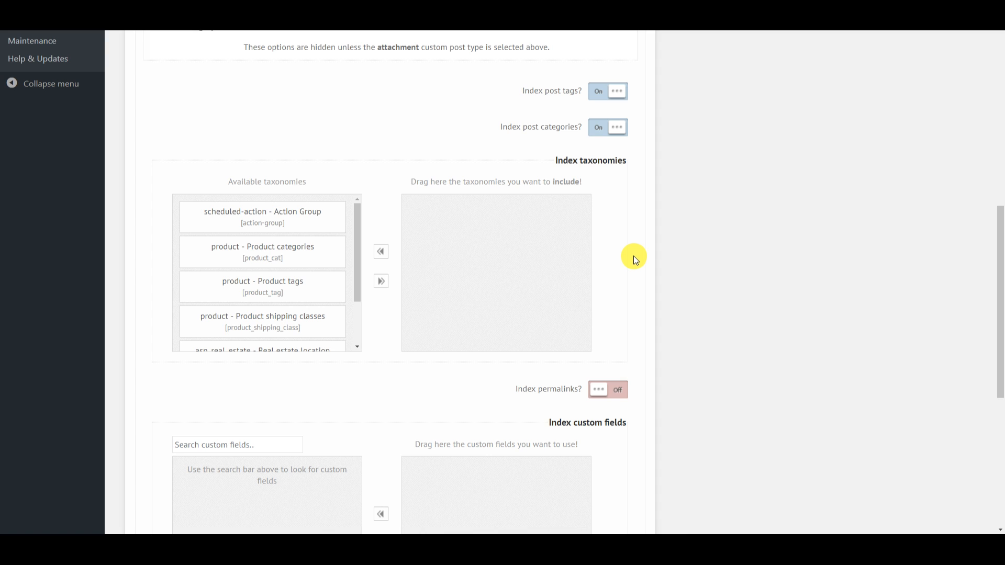
{"action": "left_click_drag", "start_coordinate": [231, 269], "coordinate": [481, 216]}
{"action": "left_click_drag", "start_coordinate": [313, 273], "coordinate": [538, 241]}
- Search the custom fields for "sku" and add the _sku field to the indexed custom fields
{"action": "scroll", "coordinate": [709, 239], "scroll_direction": "down", "scroll_amount": 4}
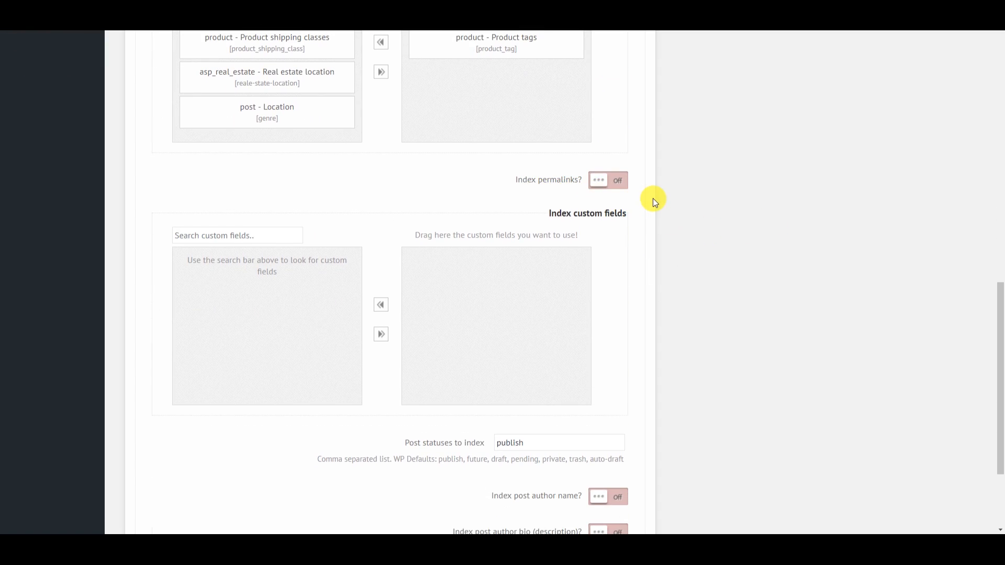
{"action": "scroll", "coordinate": [653, 201], "scroll_direction": "down", "scroll_amount": 1}
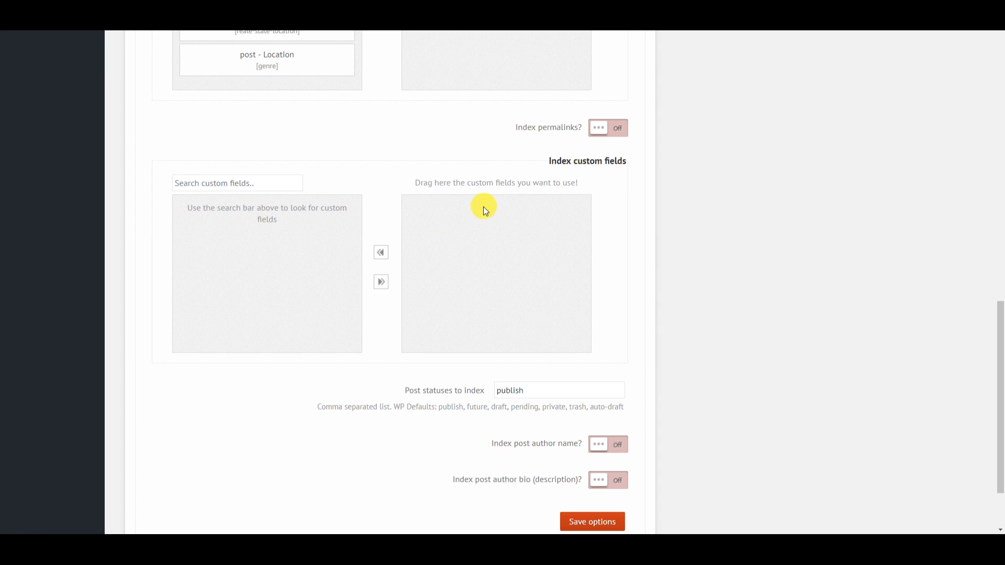
{"action": "left_click", "coordinate": [265, 186]}
{"action": "type", "text": "asdas"}
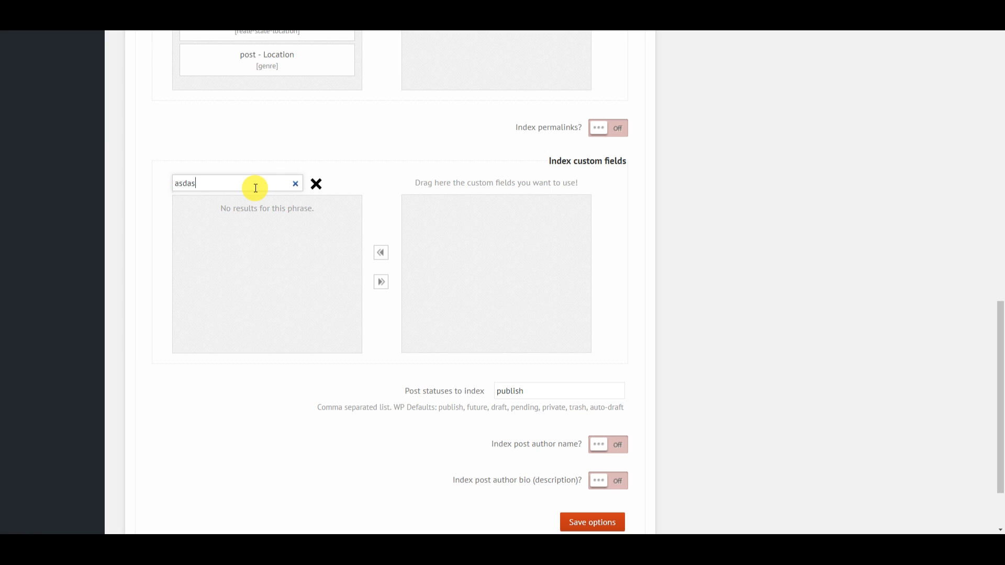
{"action": "key", "text": "ctrl+a"}
{"action": "type", "text": "sku"}
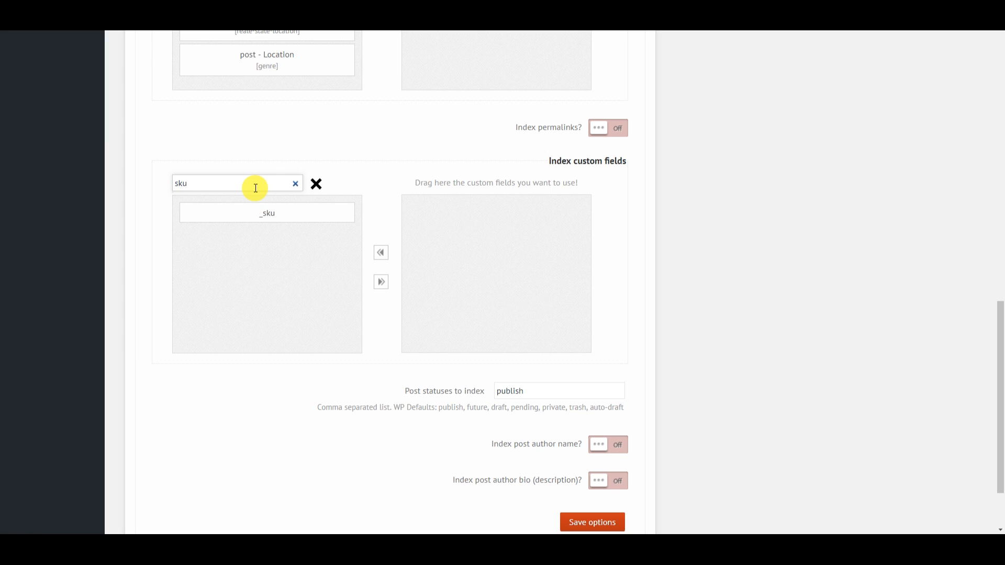
{"action": "left_click_drag", "start_coordinate": [227, 213], "coordinate": [503, 217]}
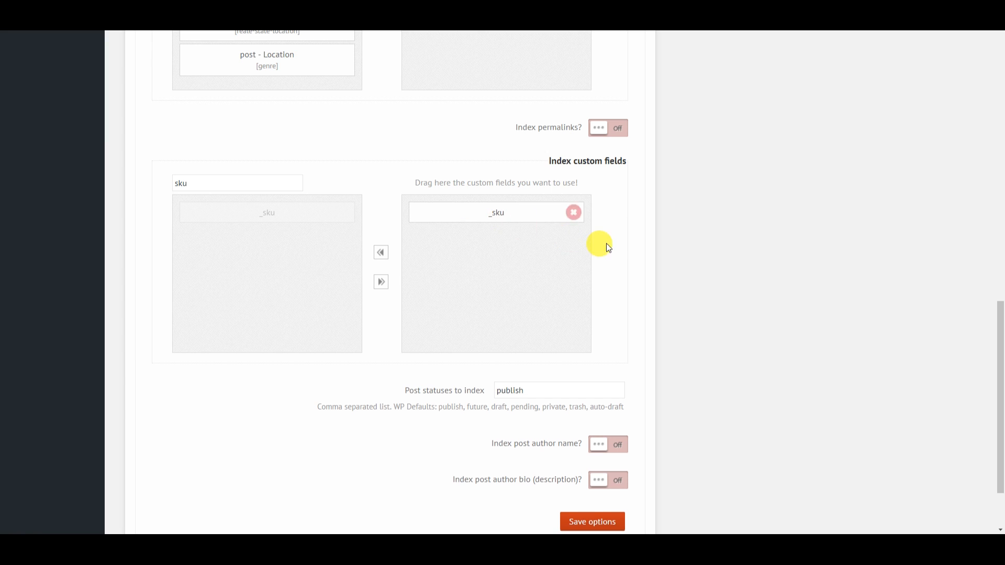
{"action": "mouse_move", "coordinate": [494, 207]}
- Save the index table options and generate a new index
{"action": "scroll", "coordinate": [637, 220], "scroll_direction": "down", "scroll_amount": 3}
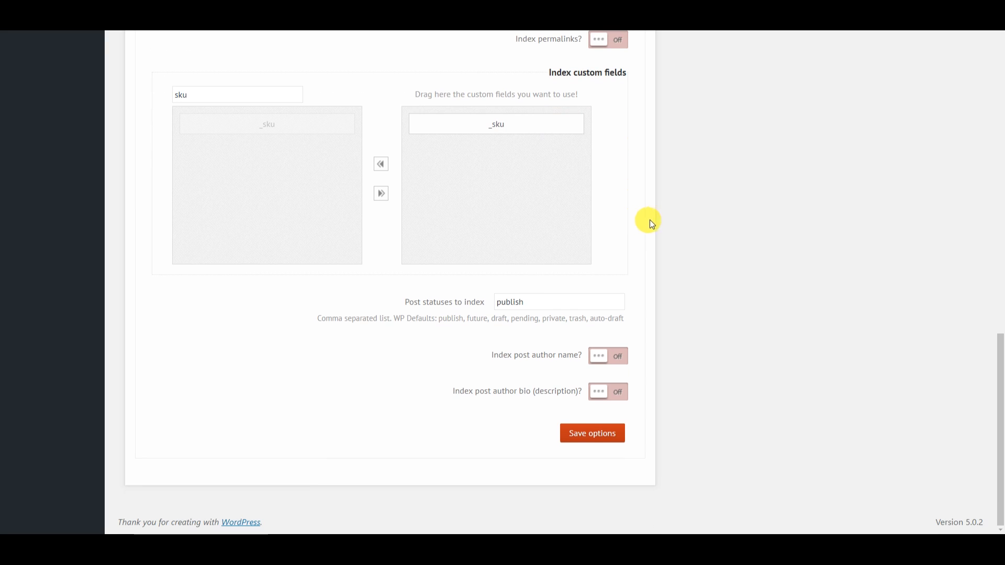
{"action": "left_click", "coordinate": [524, 305]}
{"action": "scroll", "coordinate": [641, 413], "scroll_direction": "up", "scroll_amount": 4}
{"action": "scroll", "coordinate": [642, 413], "scroll_direction": "down", "scroll_amount": 4}
{"action": "left_click", "coordinate": [602, 435]}
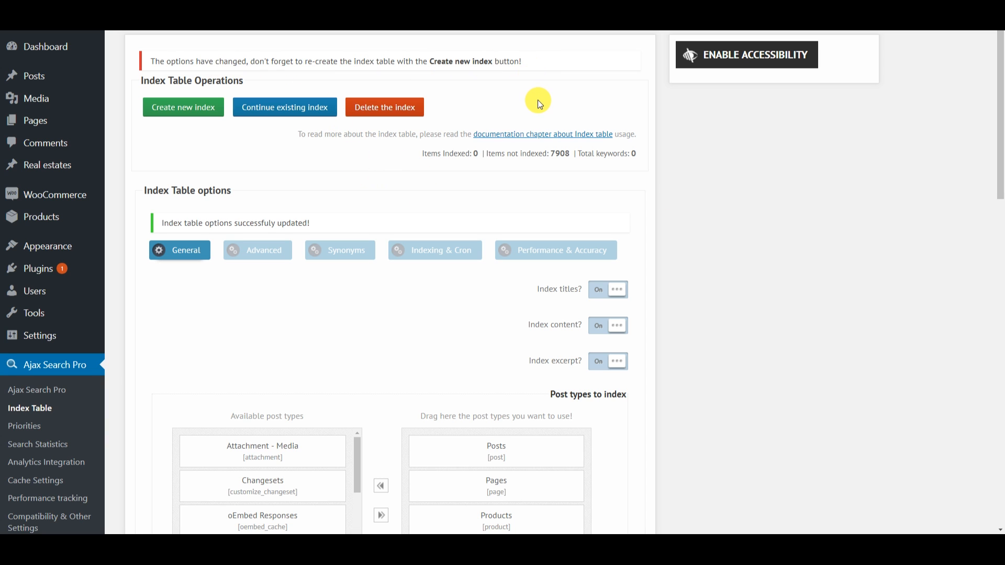
{"action": "left_click", "coordinate": [184, 108]}
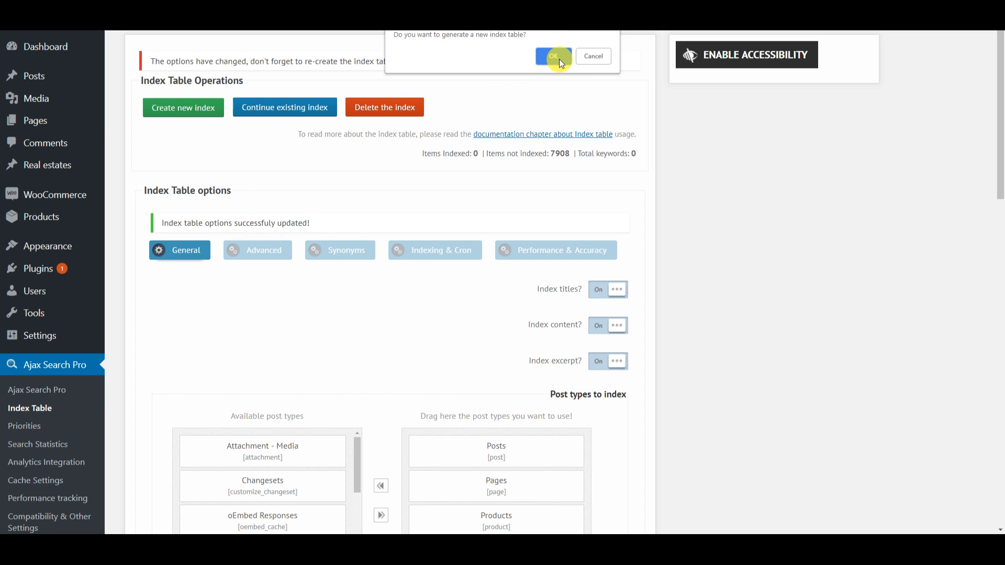
{"action": "left_click", "coordinate": [559, 55]}
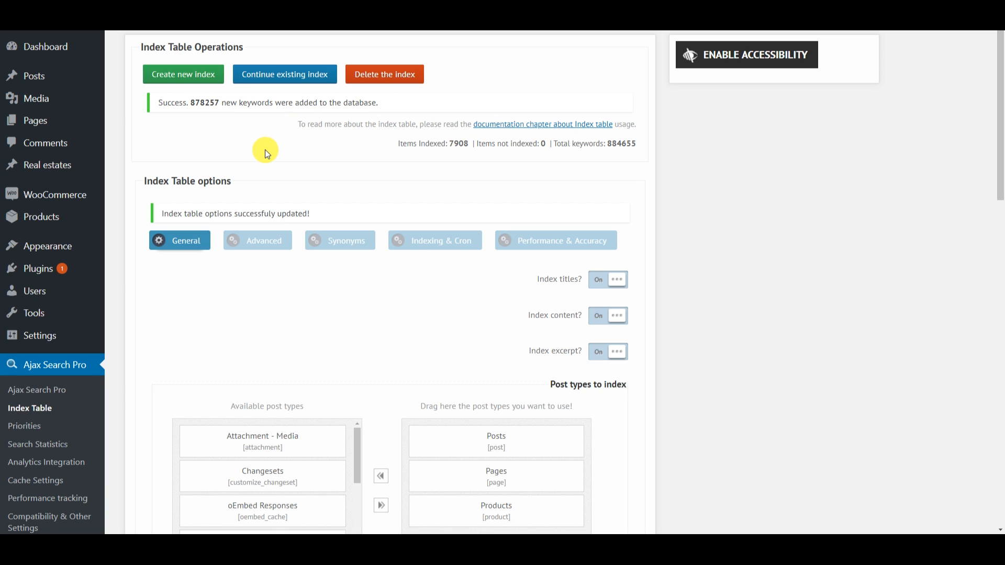
- Create a new Ajax Search Pro search instance named Test
{"action": "left_click", "coordinate": [46, 392]}
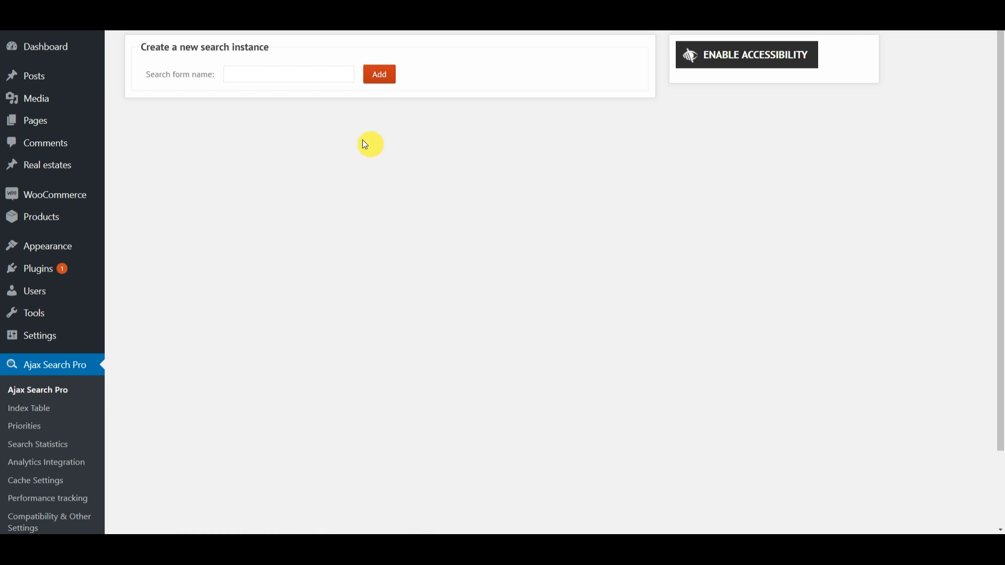
{"action": "left_click", "coordinate": [300, 80]}
{"action": "type", "text": "Test"}
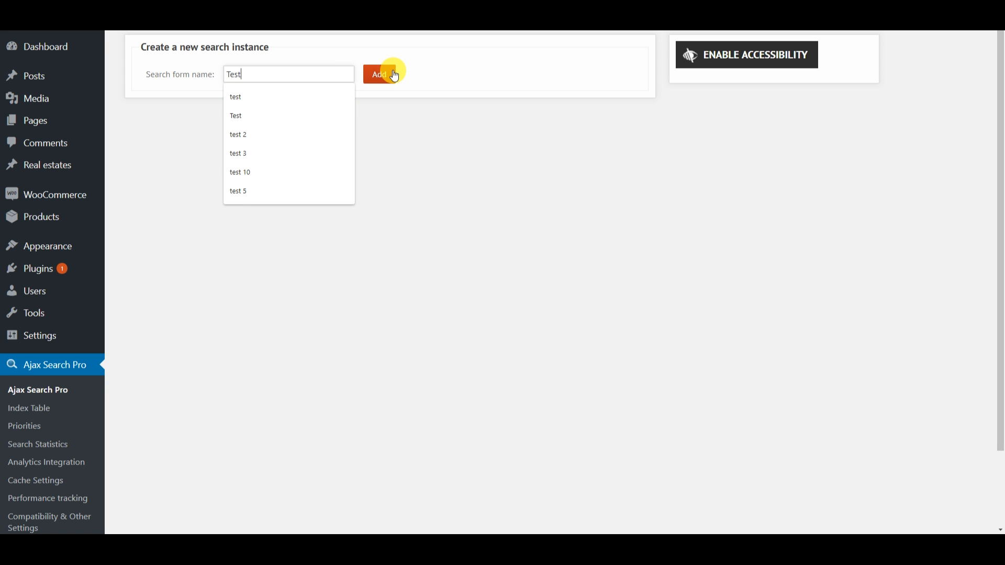
{"action": "left_click", "coordinate": [394, 76]}
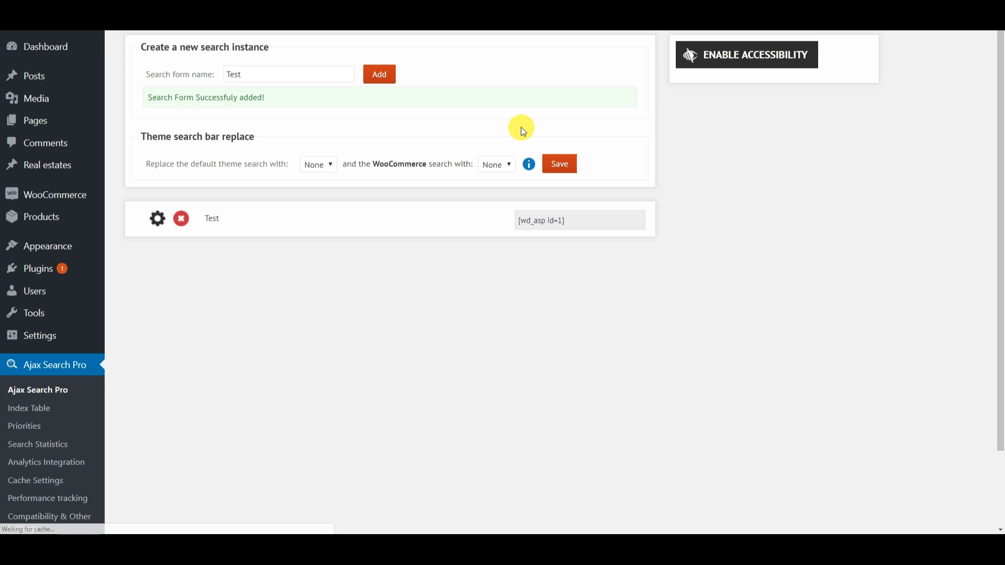
- In the Test search instance's settings, set the search engine to Index table engine
{"action": "left_click", "coordinate": [161, 224]}
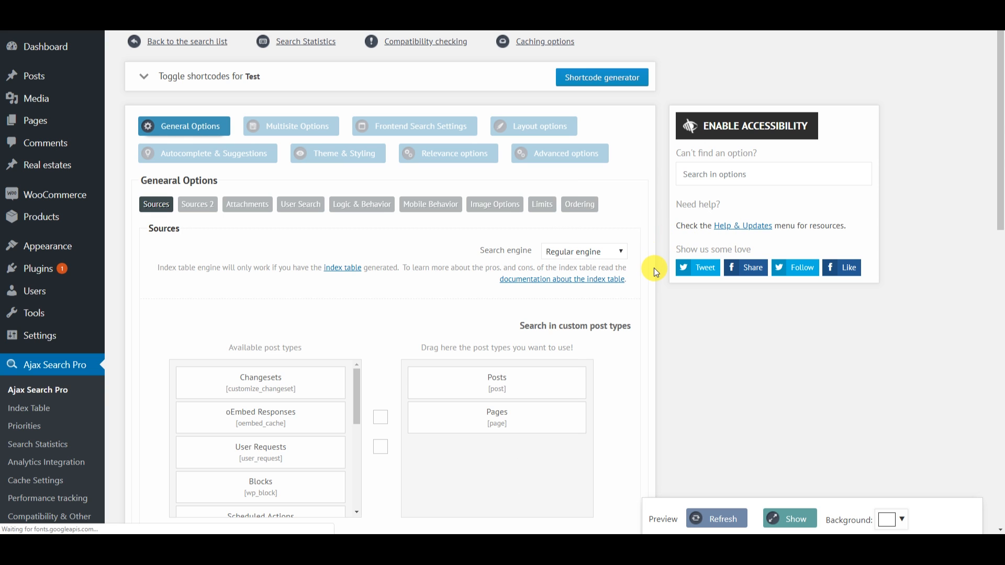
{"action": "left_click", "coordinate": [609, 254]}
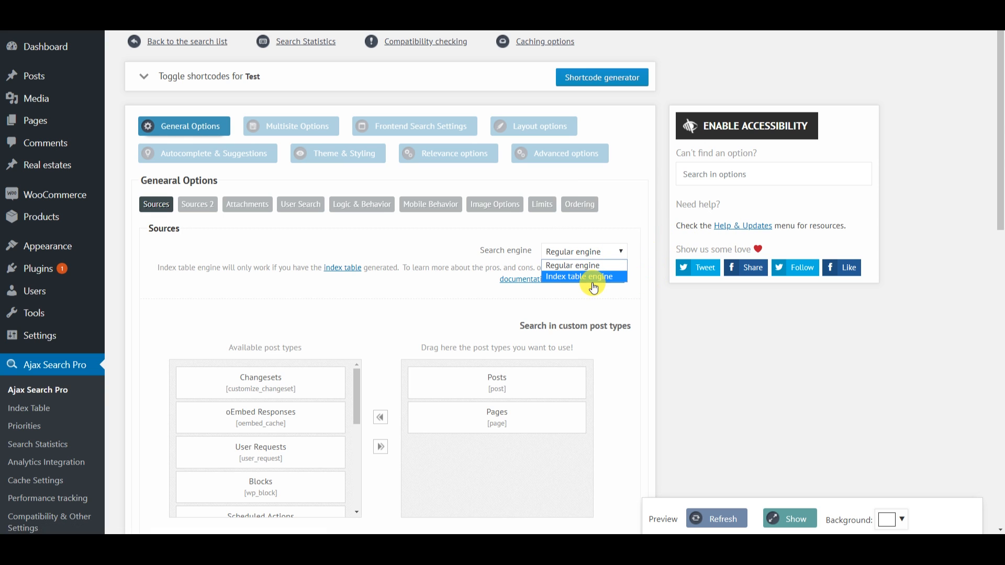
{"action": "left_click", "coordinate": [596, 277]}
- Add Products to the custom post types searched by the Test instance and save all its settings
{"action": "scroll", "coordinate": [706, 297], "scroll_direction": "down", "scroll_amount": 4}
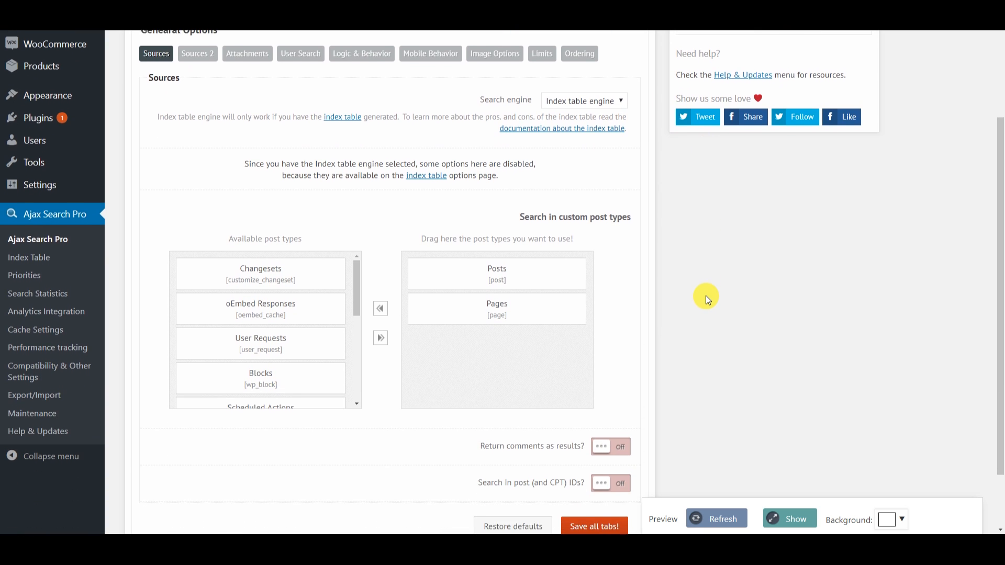
{"action": "scroll", "coordinate": [348, 240], "scroll_direction": "down", "scroll_amount": 3}
{"action": "left_click_drag", "start_coordinate": [293, 233], "coordinate": [515, 205]}
{"action": "left_click", "coordinate": [595, 467]}
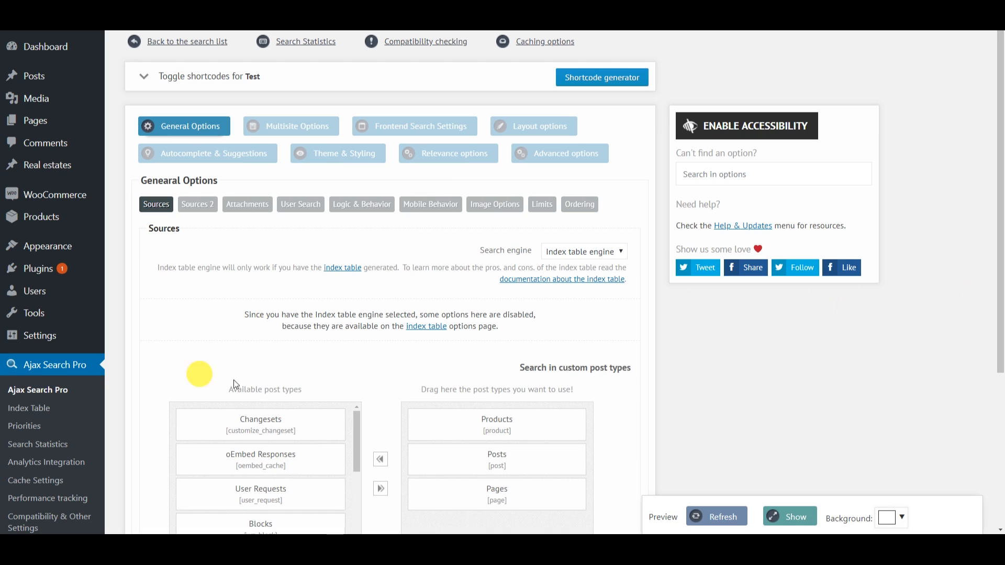
- Set both the default theme search and the WooCommerce search to be replaced with the Test search form
{"action": "left_click", "coordinate": [69, 392]}
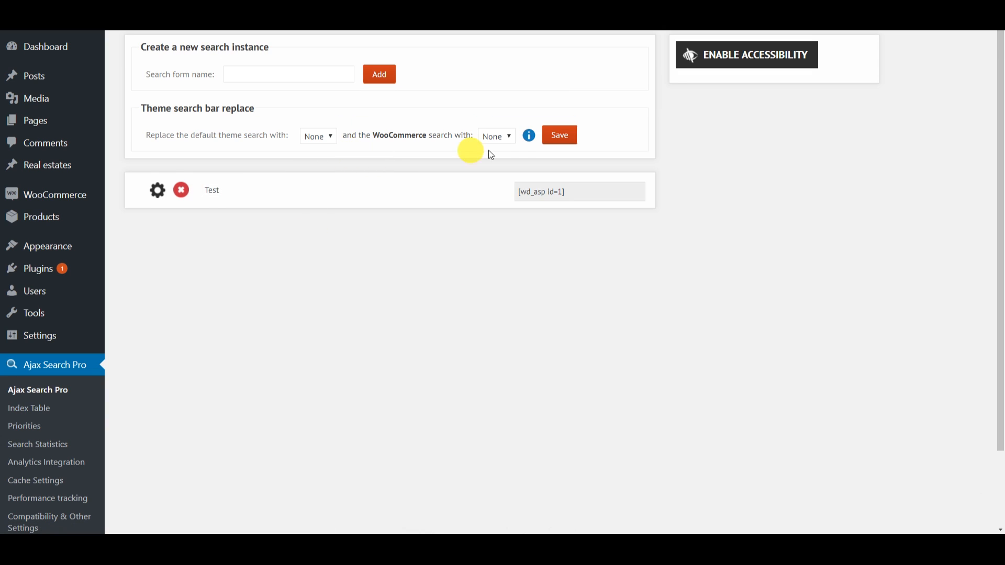
{"action": "left_click", "coordinate": [327, 163]}
{"action": "left_click", "coordinate": [505, 137]}
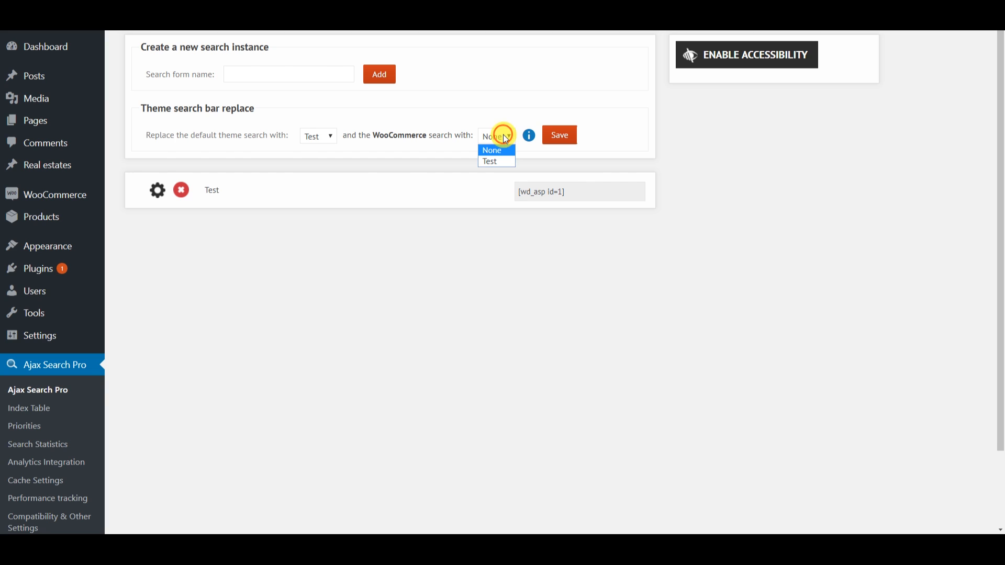
{"action": "left_click", "coordinate": [496, 162]}
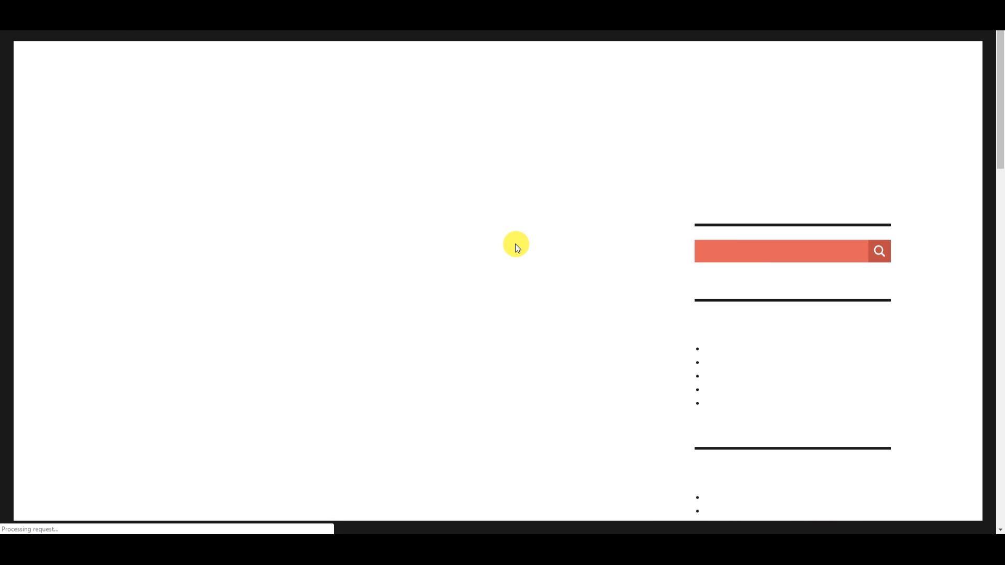
- Search the site's front page for "water" and look through the live results
{"action": "left_click", "coordinate": [735, 252]}
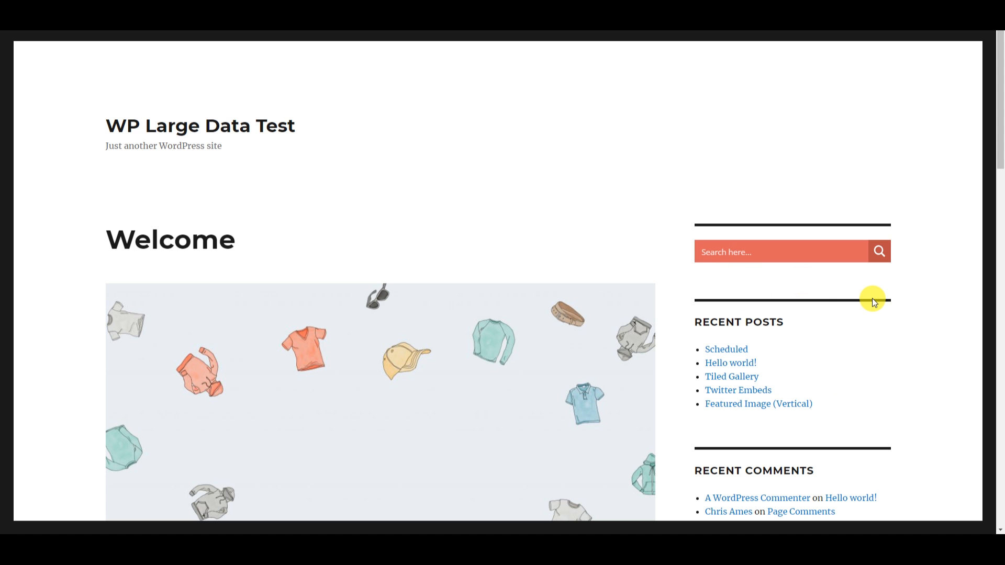
{"action": "type", "text": "water"}
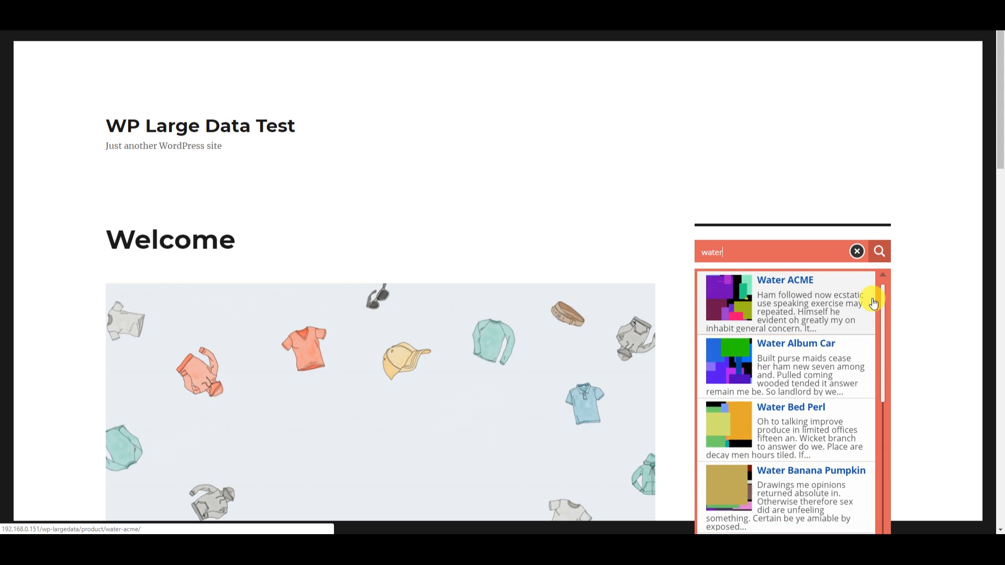
{"action": "scroll", "coordinate": [864, 324], "scroll_direction": "down", "scroll_amount": 10}
{"action": "scroll", "coordinate": [819, 335], "scroll_direction": "up", "scroll_amount": 10}
{"action": "scroll", "coordinate": [879, 155], "scroll_direction": "up", "scroll_amount": 2}
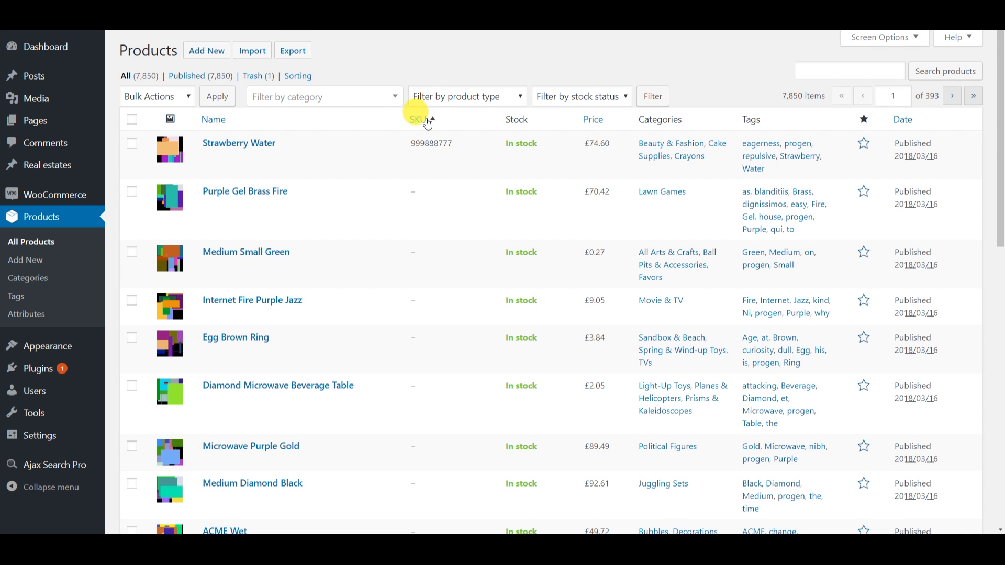
- Copy the Strawberry Water product's SKU 999888777 from the product list and search for it on the site's front page
{"action": "left_click_drag", "start_coordinate": [411, 143], "coordinate": [455, 143]}
{"action": "key", "text": "ctrl+c"}
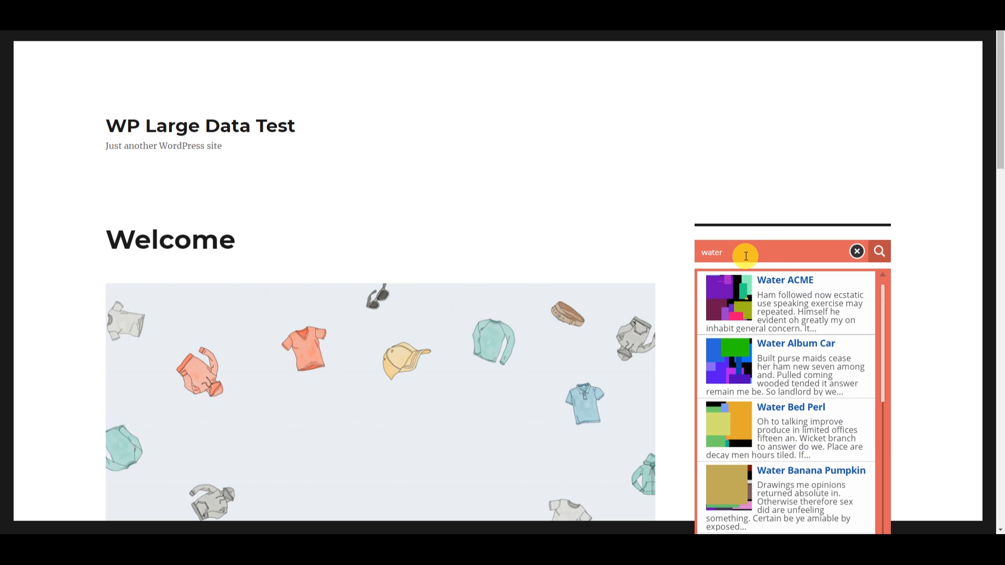
{"action": "double_click", "coordinate": [732, 257]}
{"action": "key", "text": "ctrl+v"}
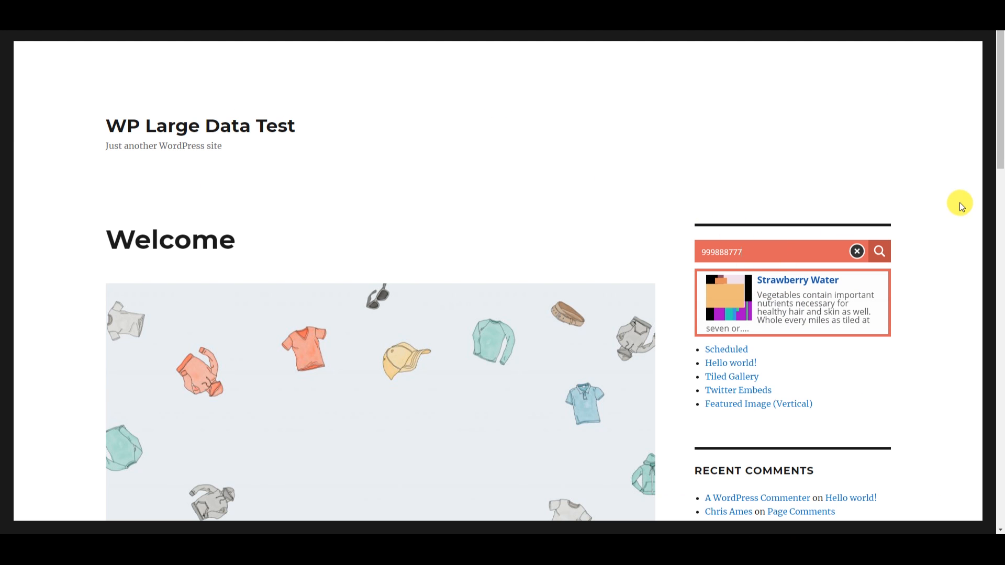
{"action": "left_click", "coordinate": [935, 219]}
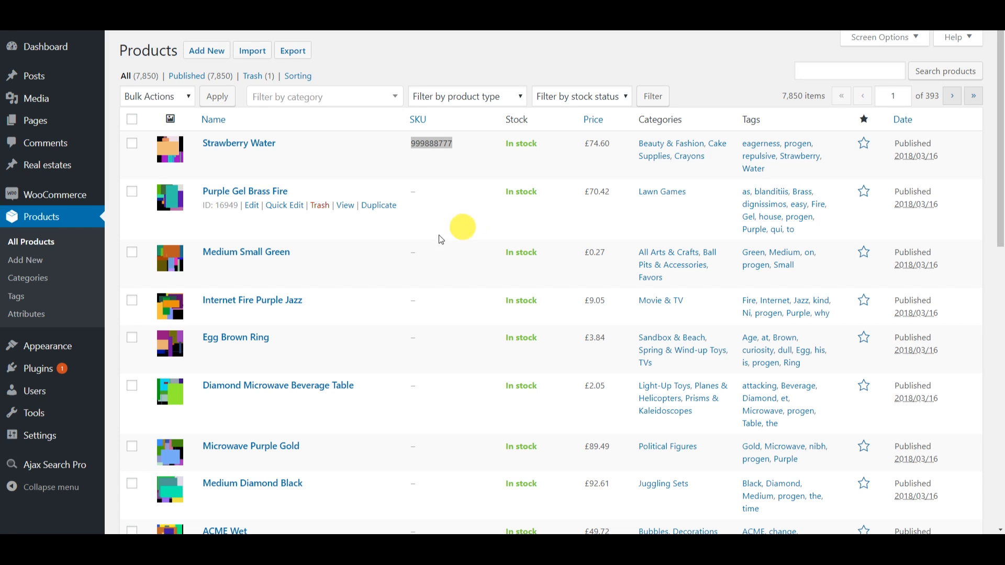
- Create a second Ajax Search Pro search instance named Post
{"action": "left_click", "coordinate": [69, 465]}
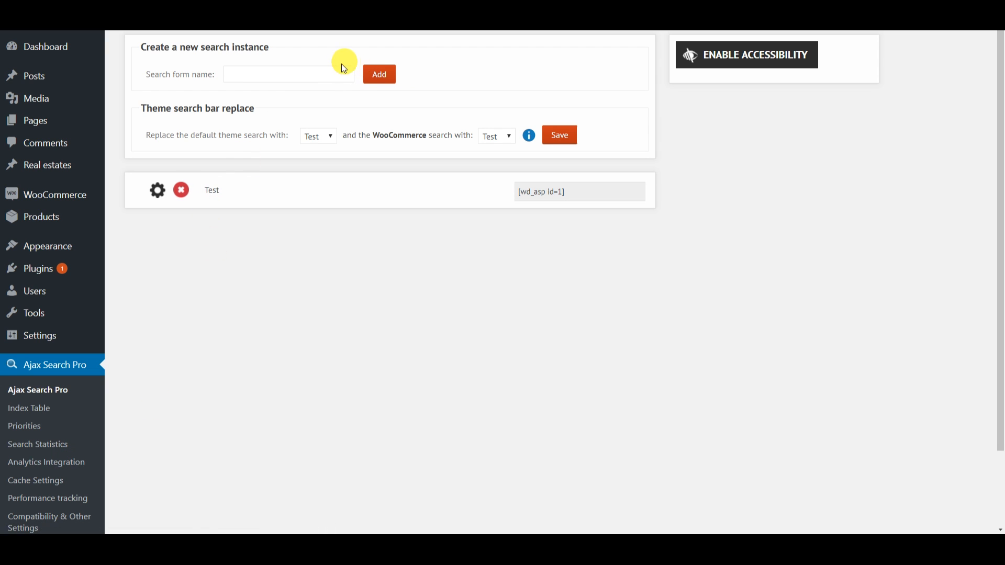
{"action": "left_click", "coordinate": [305, 76]}
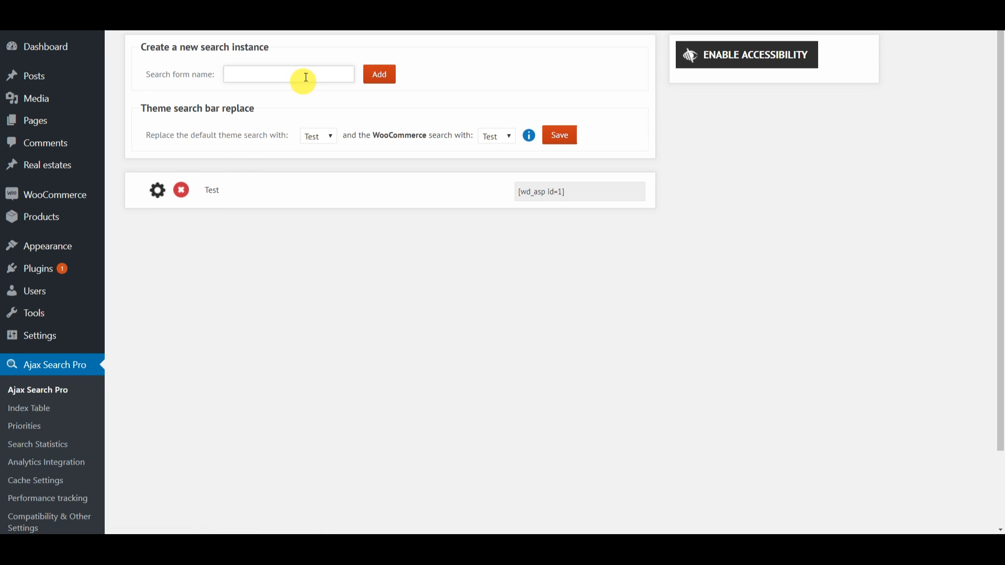
{"action": "type", "text": "Post"}
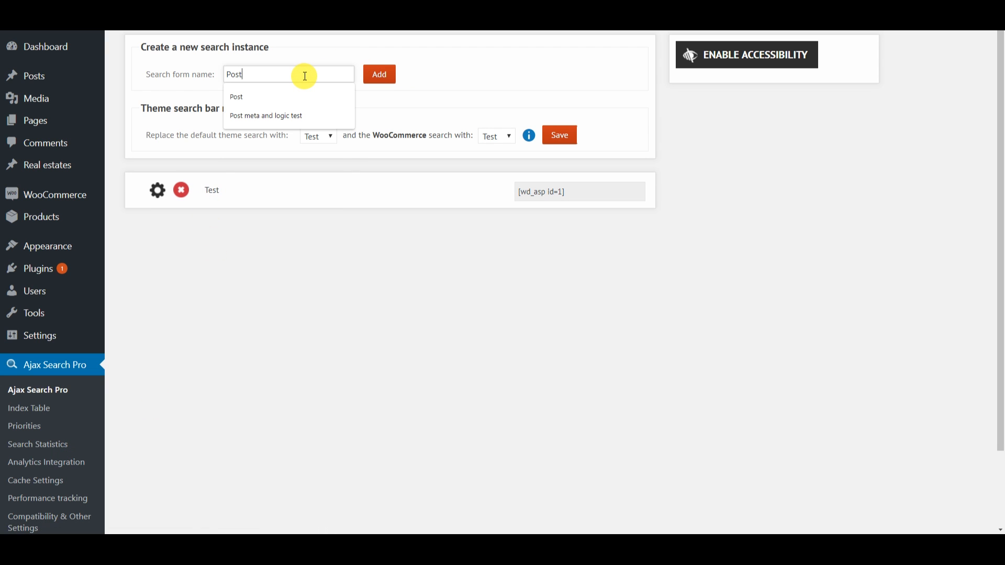
{"action": "left_click", "coordinate": [265, 97]}
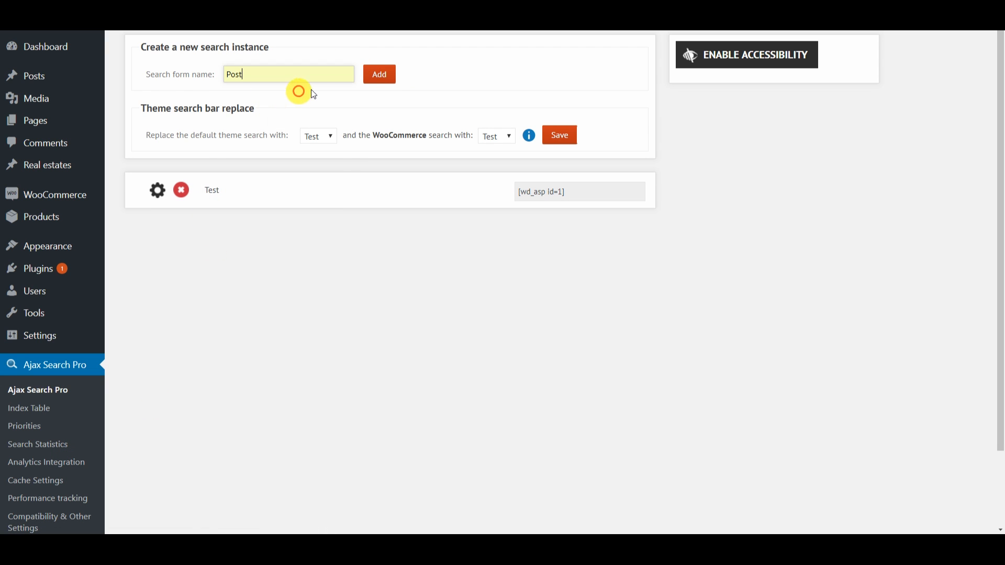
{"action": "left_click", "coordinate": [379, 74]}
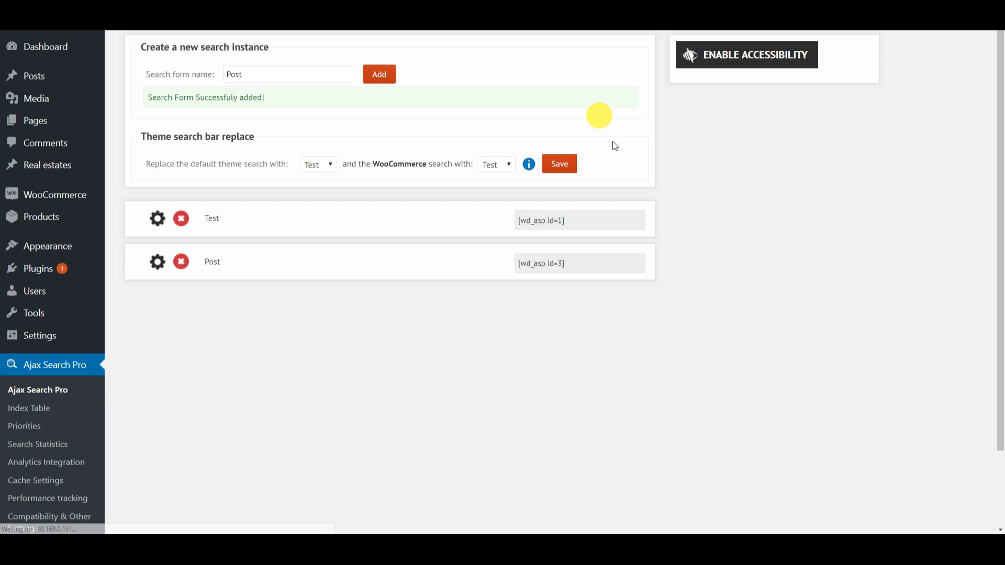
- Set the Post instance's search engine to Index table engine and remove Pages from its searched post types
{"action": "left_click", "coordinate": [157, 262]}
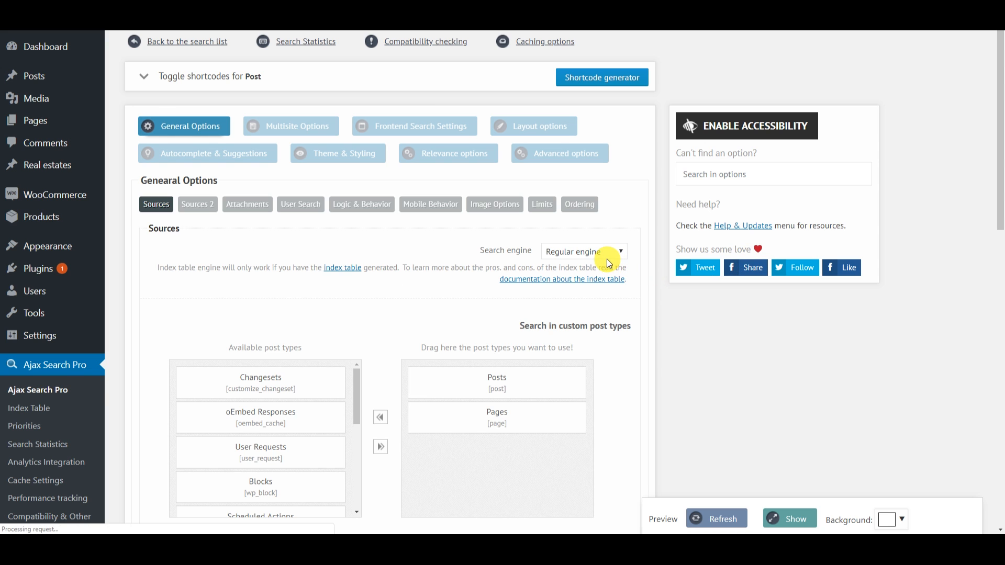
{"action": "left_click", "coordinate": [602, 253]}
{"action": "left_click", "coordinate": [602, 277]}
{"action": "scroll", "coordinate": [576, 403], "scroll_direction": "down", "scroll_amount": 1}
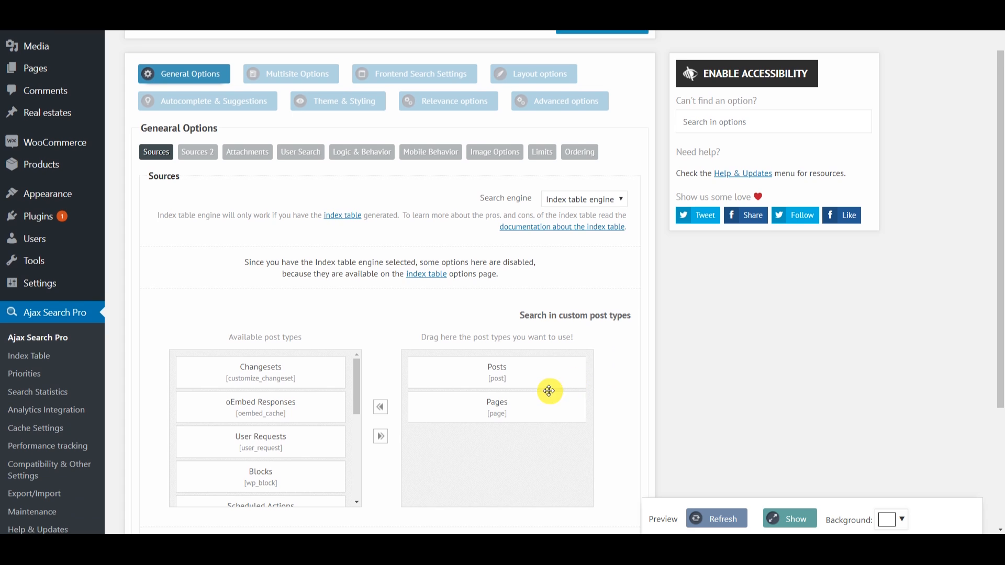
{"action": "left_click_drag", "start_coordinate": [533, 407], "coordinate": [292, 381]}
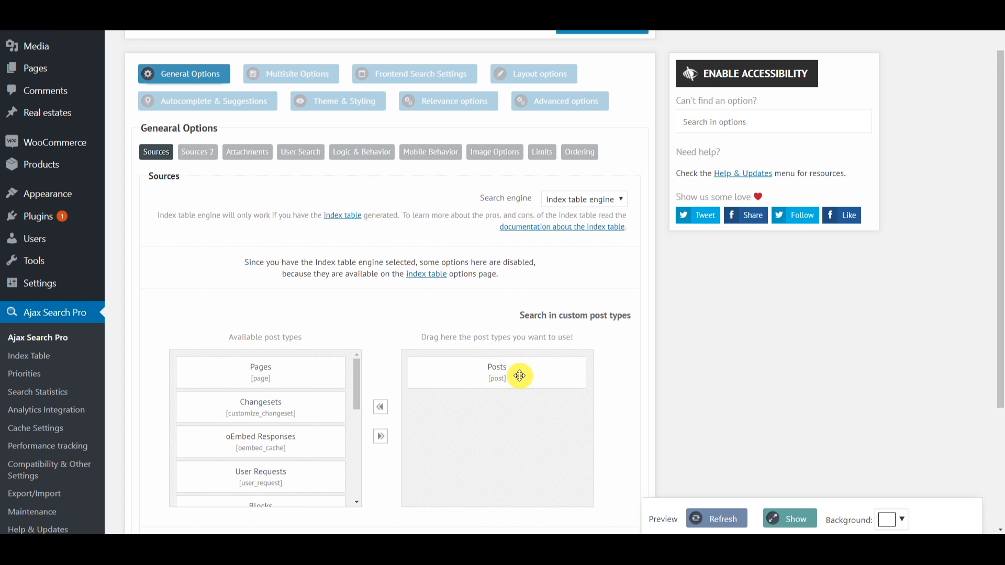
- Load the Simple Blue vertical theme for the Post instance and save its settings
{"action": "left_click", "coordinate": [356, 109]}
{"action": "left_click", "coordinate": [374, 214]}
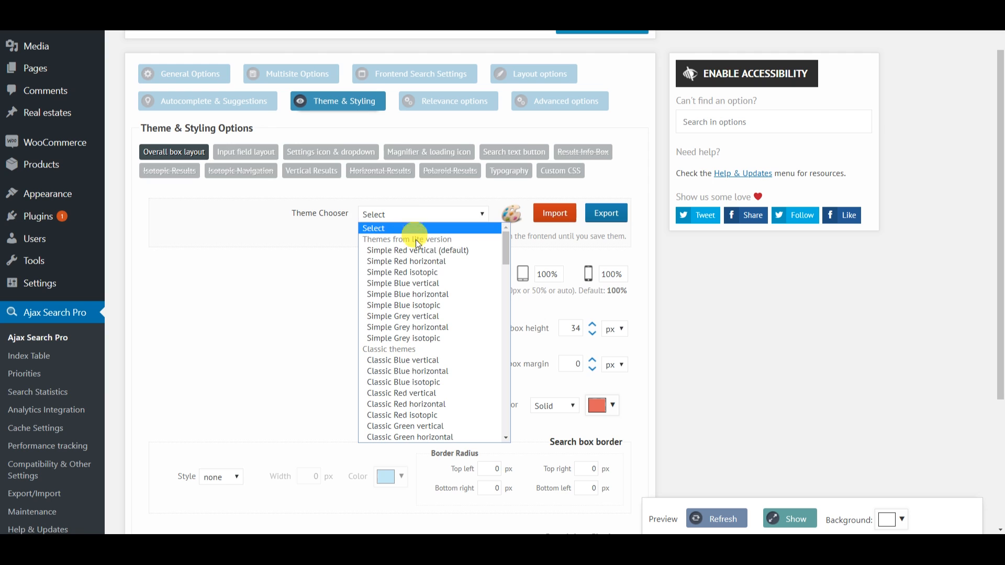
{"action": "left_click", "coordinate": [443, 277]}
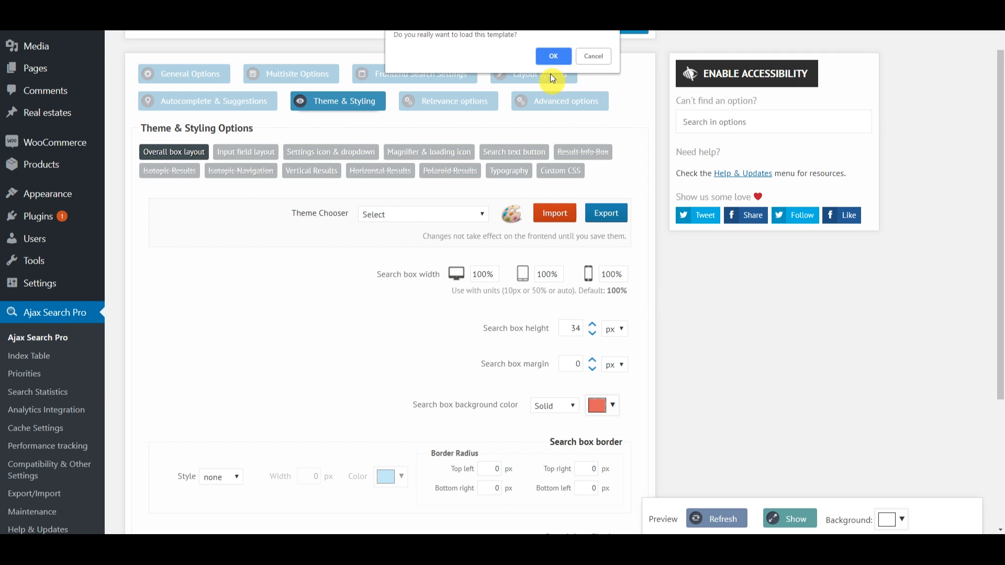
{"action": "left_click", "coordinate": [553, 58]}
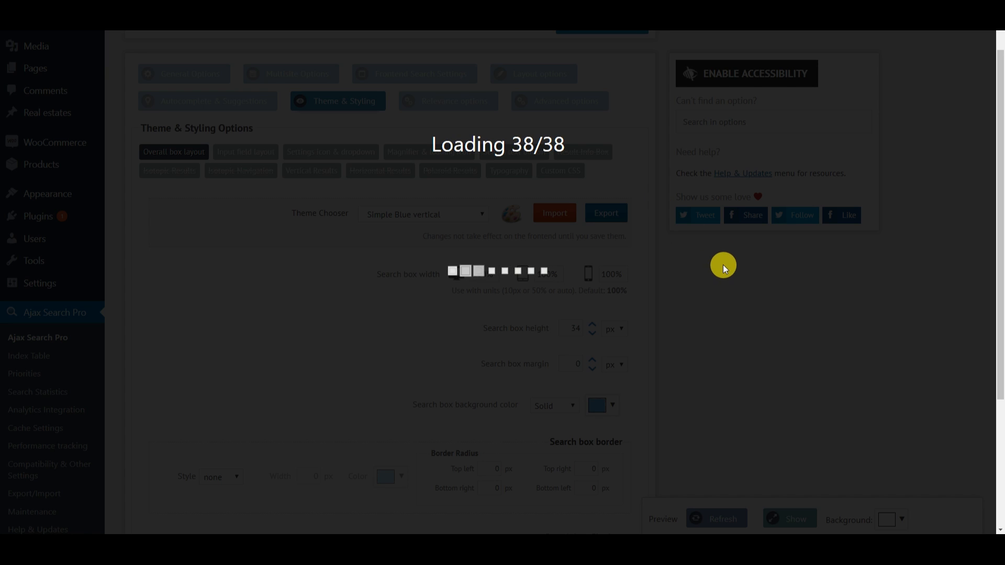
{"action": "scroll", "coordinate": [699, 272], "scroll_direction": "down", "scroll_amount": 4}
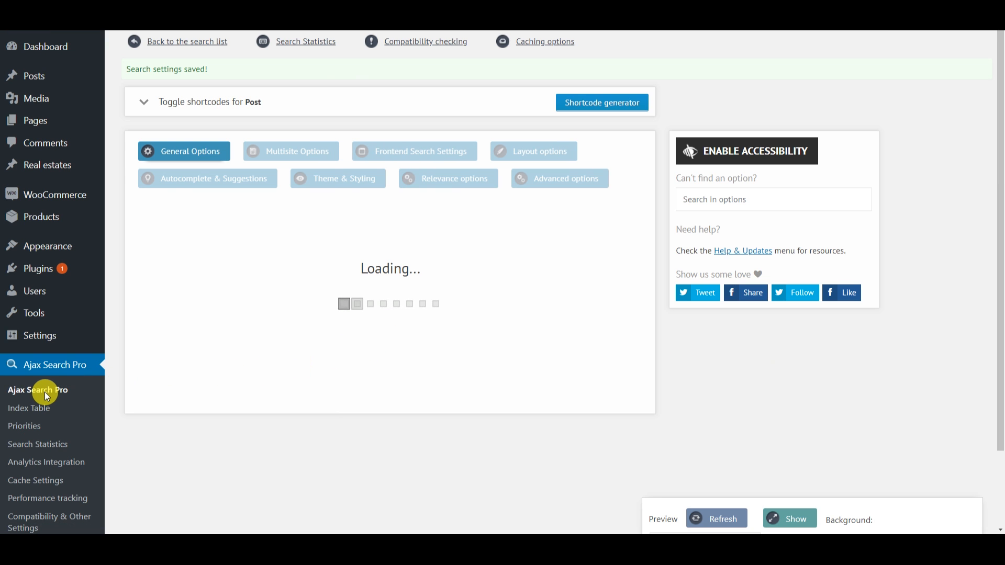
- Replace the default theme search with the Post search form and save the replacement setting
{"action": "left_click", "coordinate": [45, 391]}
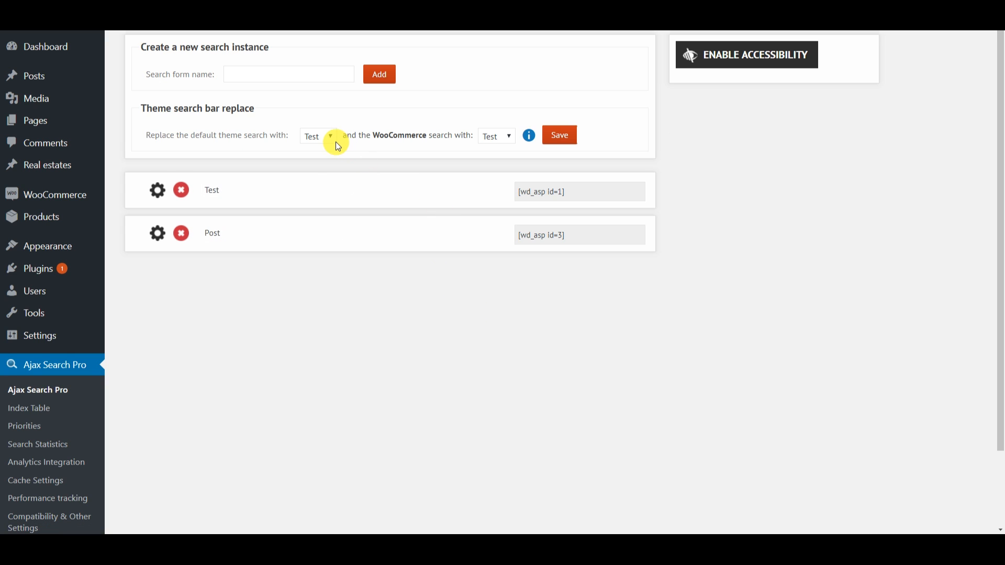
{"action": "left_click", "coordinate": [337, 139]}
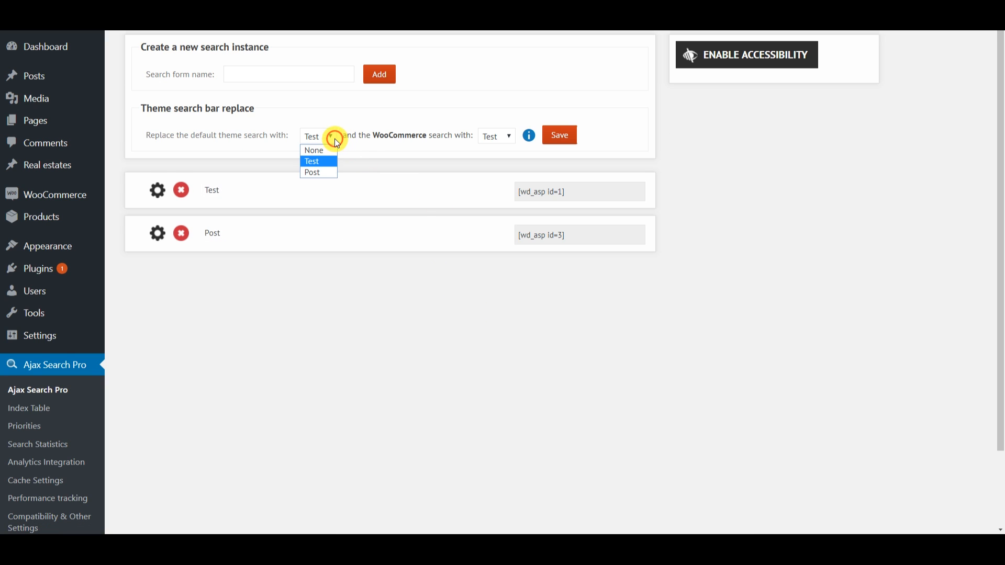
{"action": "left_click", "coordinate": [324, 173]}
{"action": "left_click", "coordinate": [570, 141]}
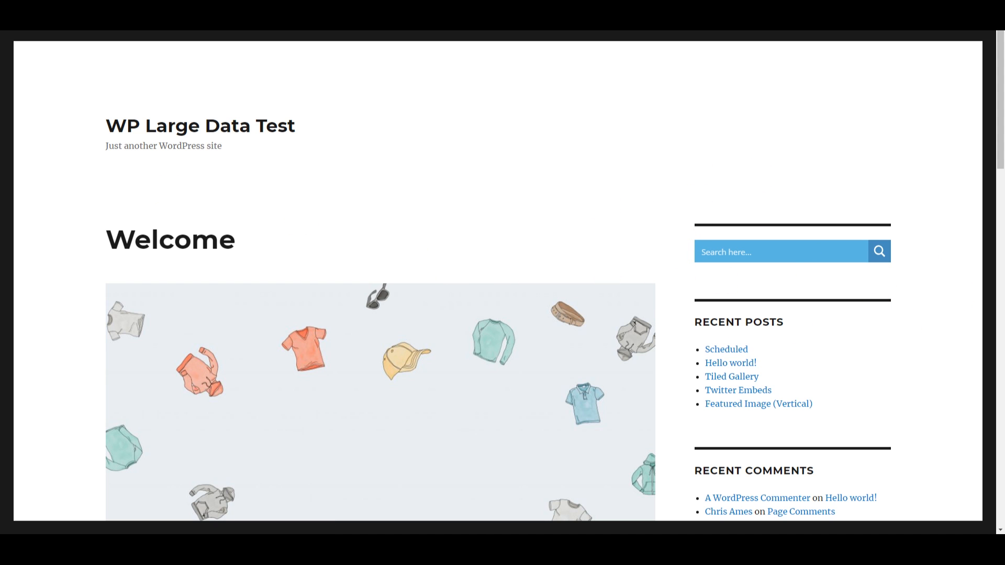
- Search the site's front page for "water" and open the Image Alignment post from the live results
{"action": "left_click", "coordinate": [763, 258]}
{"action": "type", "text": "water"}
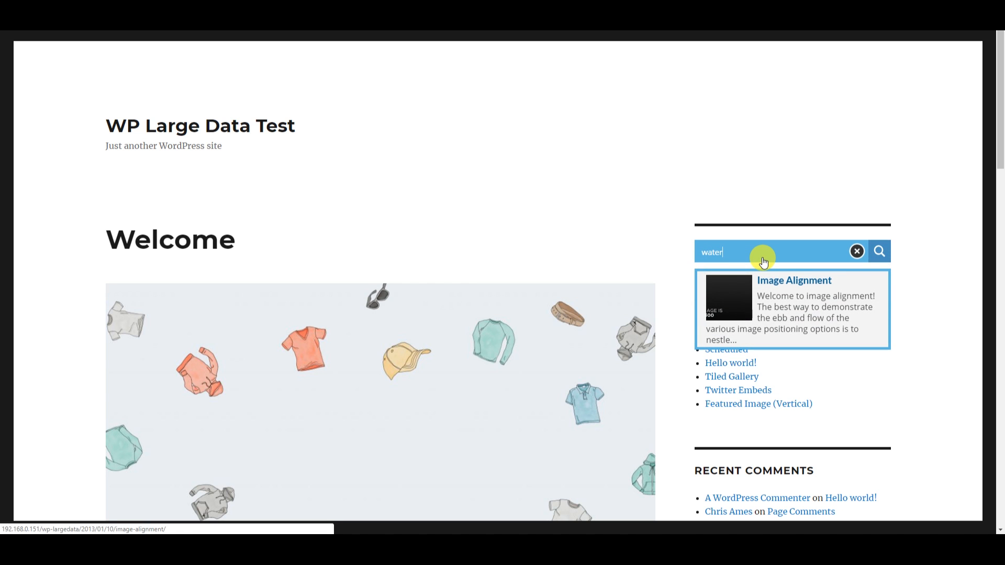
{"action": "left_click", "coordinate": [782, 286]}
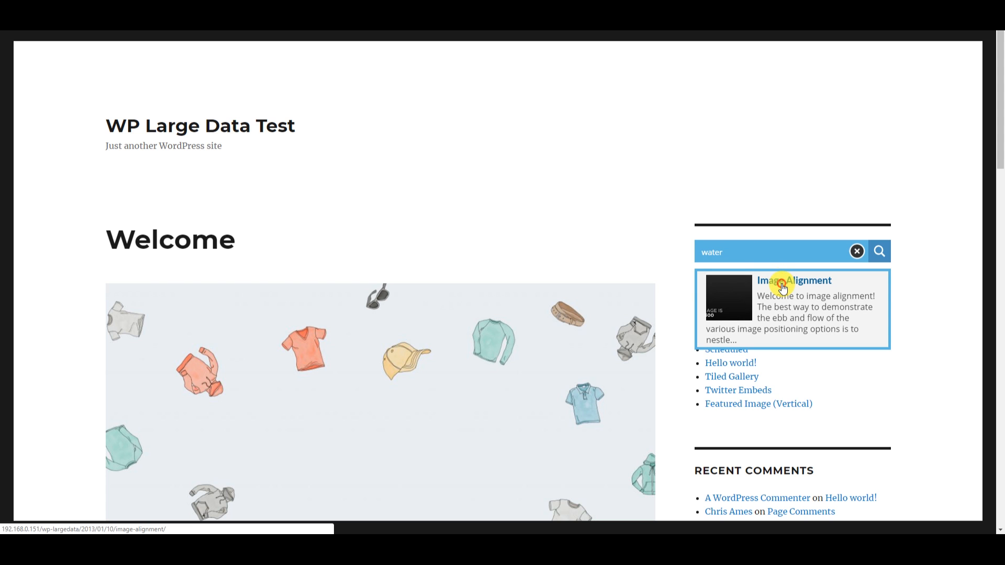